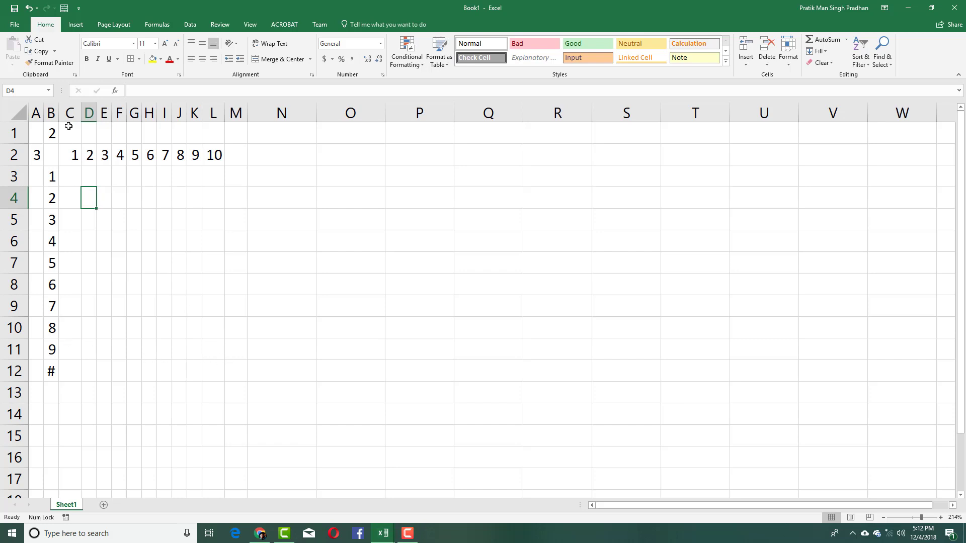
# Step: Autofit column B so B12 shows 10, then check the values in C2 and B3
pyautogui.click(51, 112)
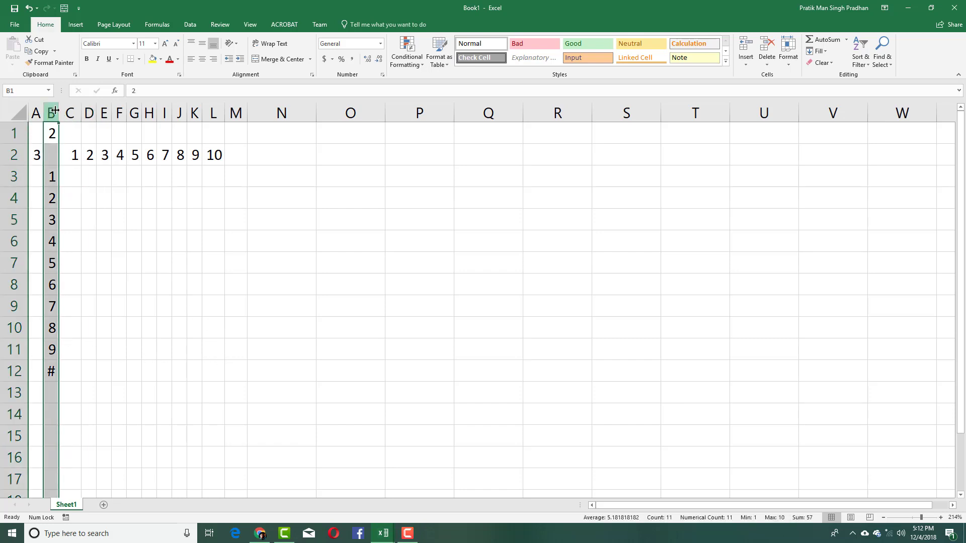
pyautogui.doubleClick(59, 113)
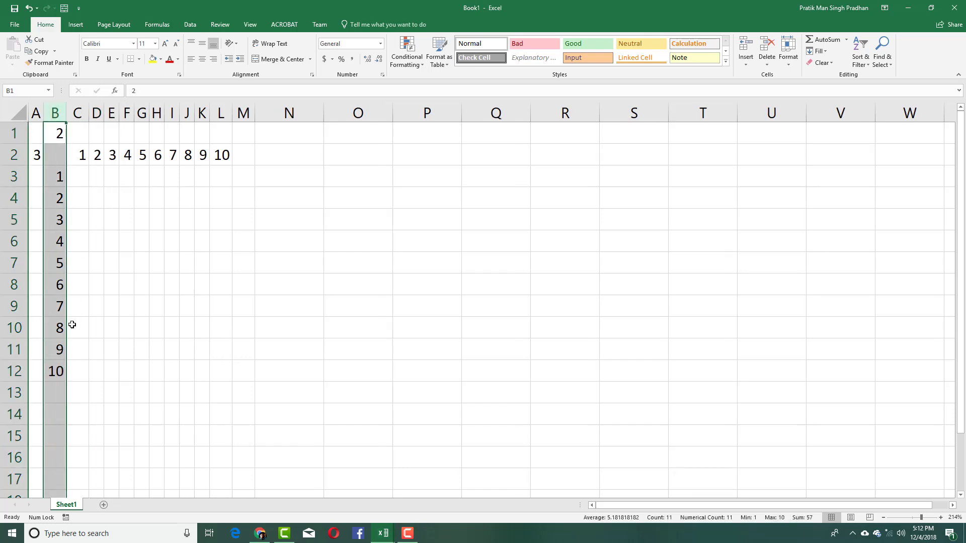
pyautogui.click(198, 350)
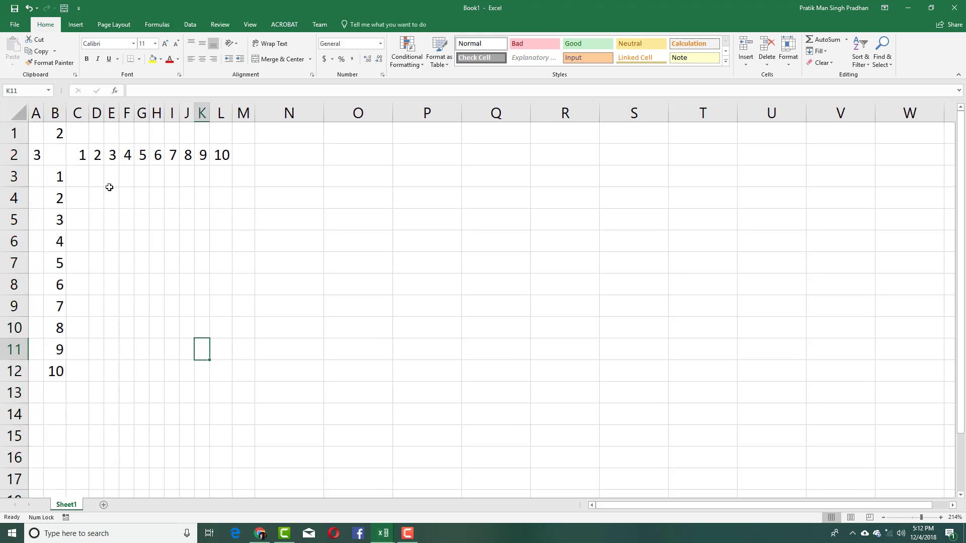
pyautogui.click(80, 155)
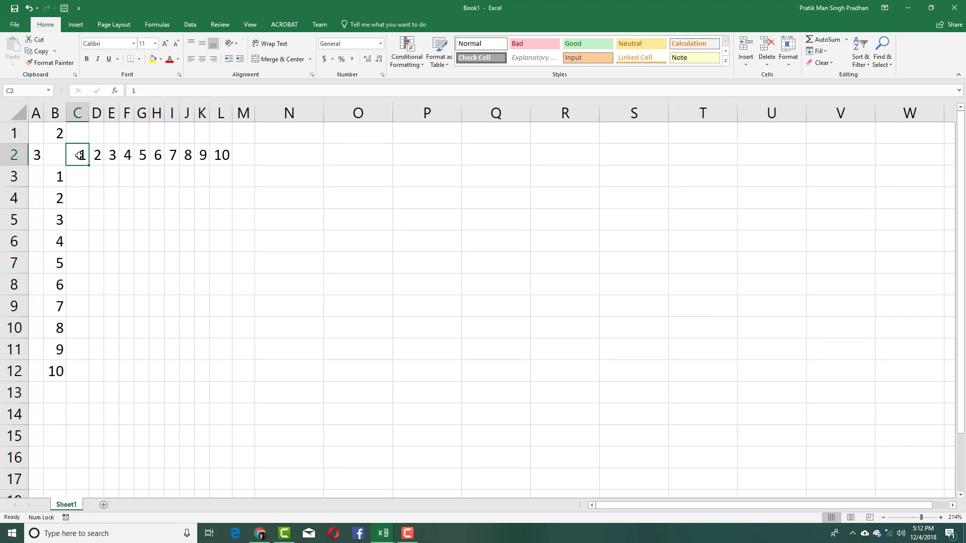
pyautogui.click(51, 177)
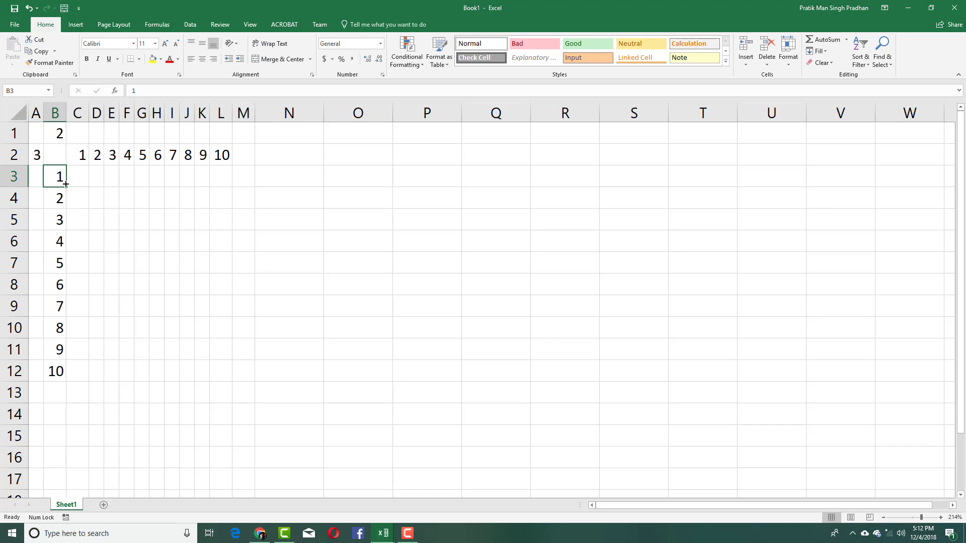
# Step: Enter the formula =B1*A2 in cell B2 so it displays 6
pyautogui.click(54, 151)
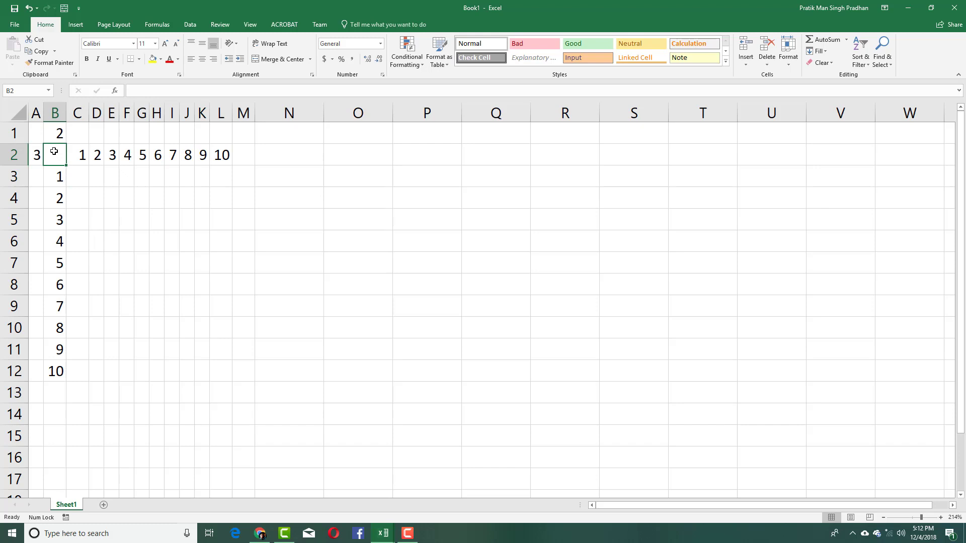
pyautogui.write('=')
pyautogui.click(58, 131)
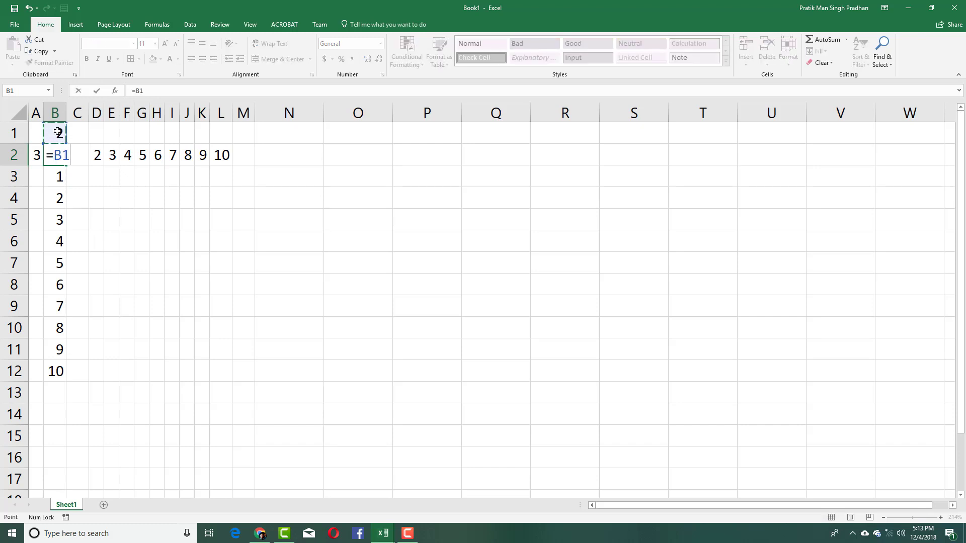
pyautogui.write('*')
pyautogui.click(36, 153)
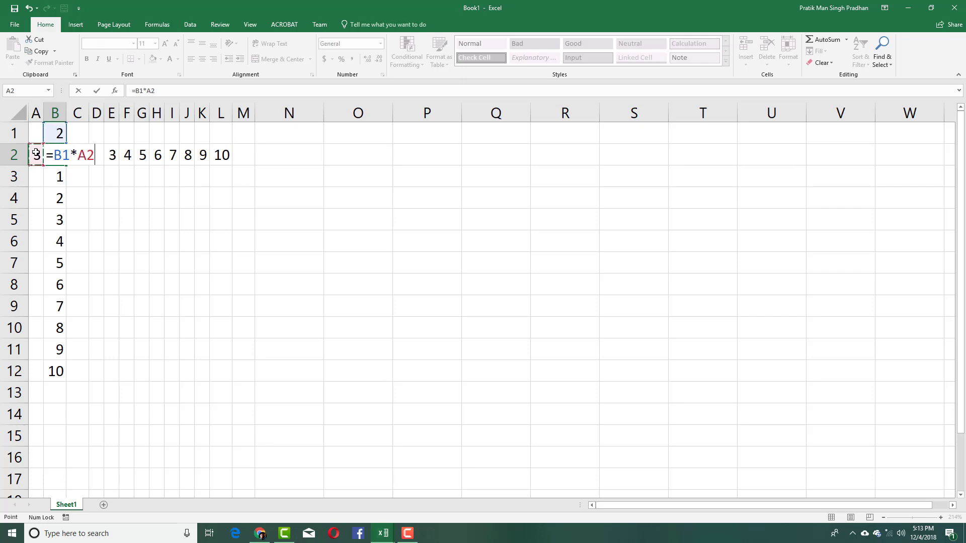
pyautogui.press('Return')
pyautogui.press('Up')
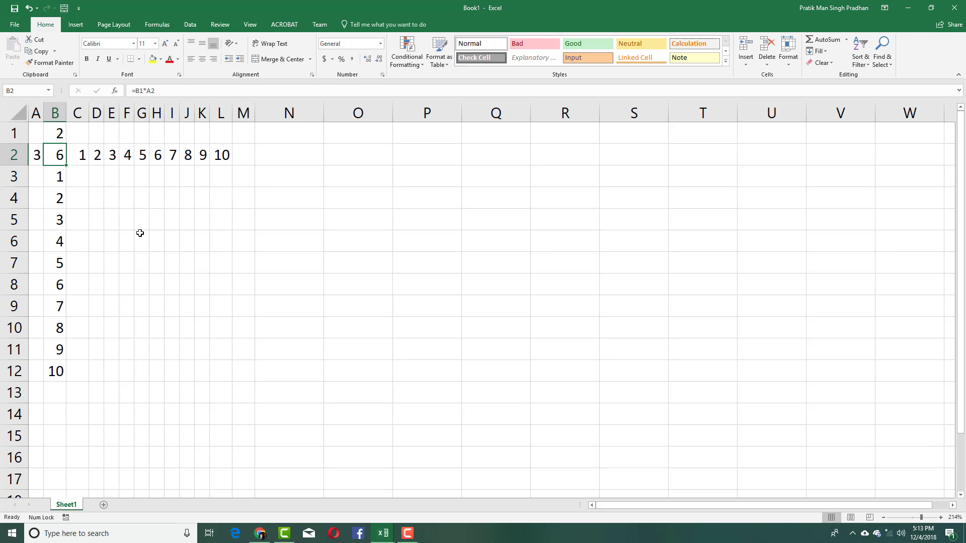
# Step: Check the header values in C2, D2, B3 and B4 and empty cells C3 and D4
pyautogui.click(78, 155)
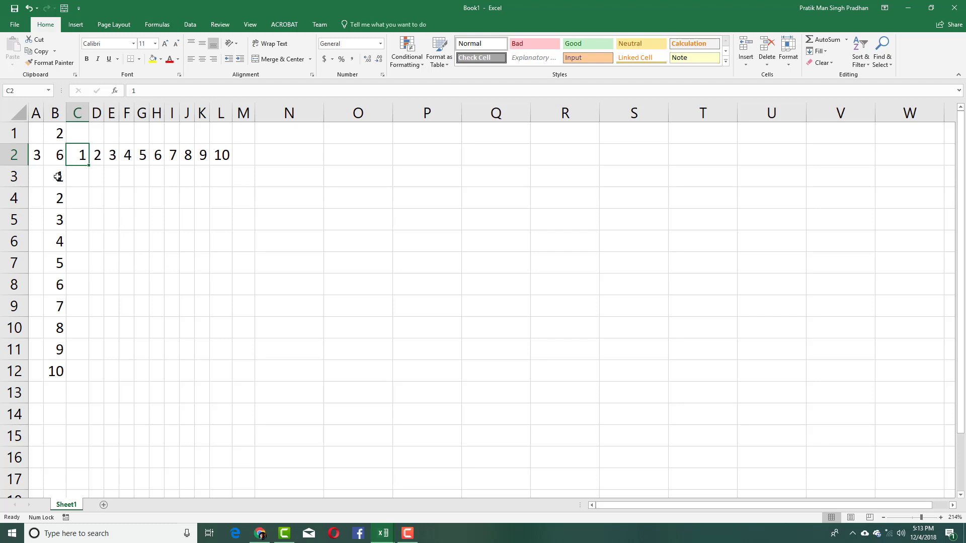
pyautogui.click(58, 176)
pyautogui.click(76, 180)
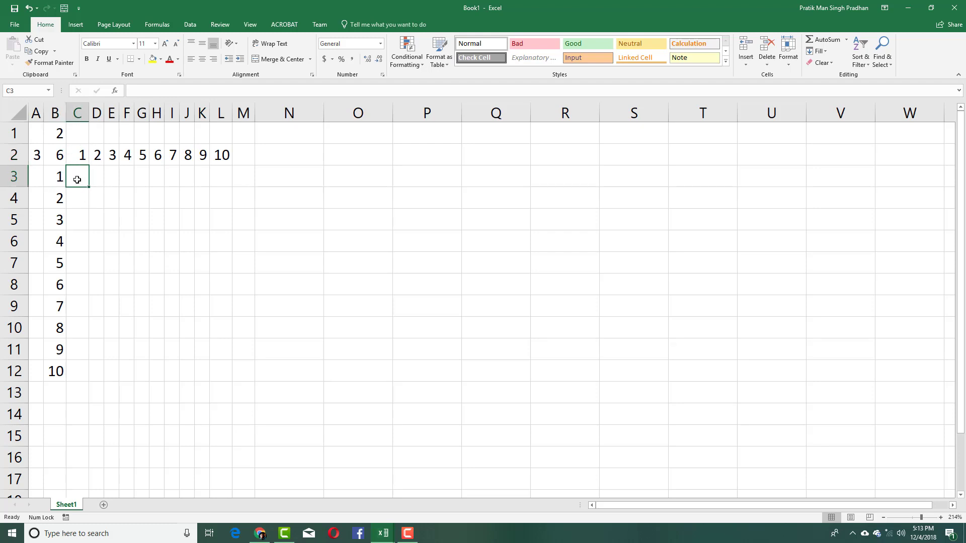
pyautogui.click(94, 157)
pyautogui.click(60, 197)
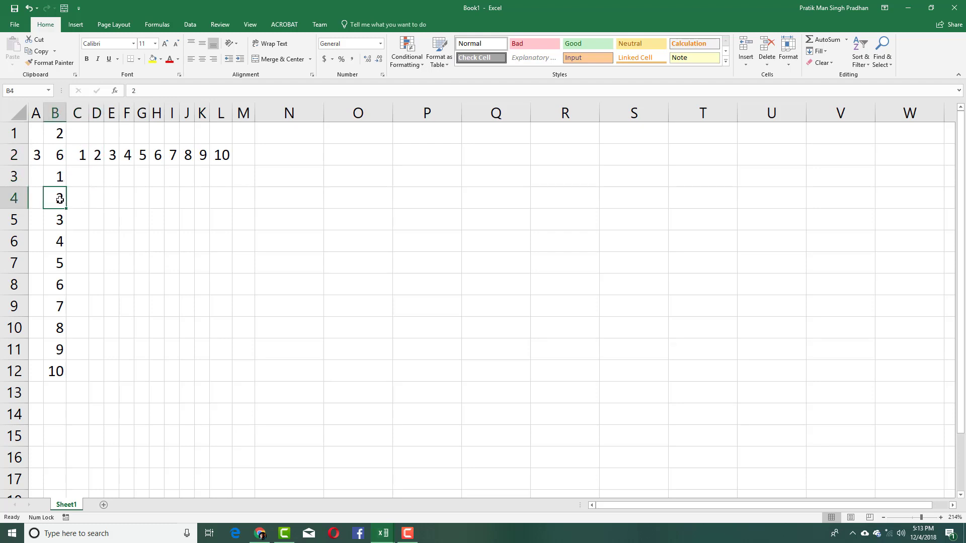
pyautogui.click(98, 199)
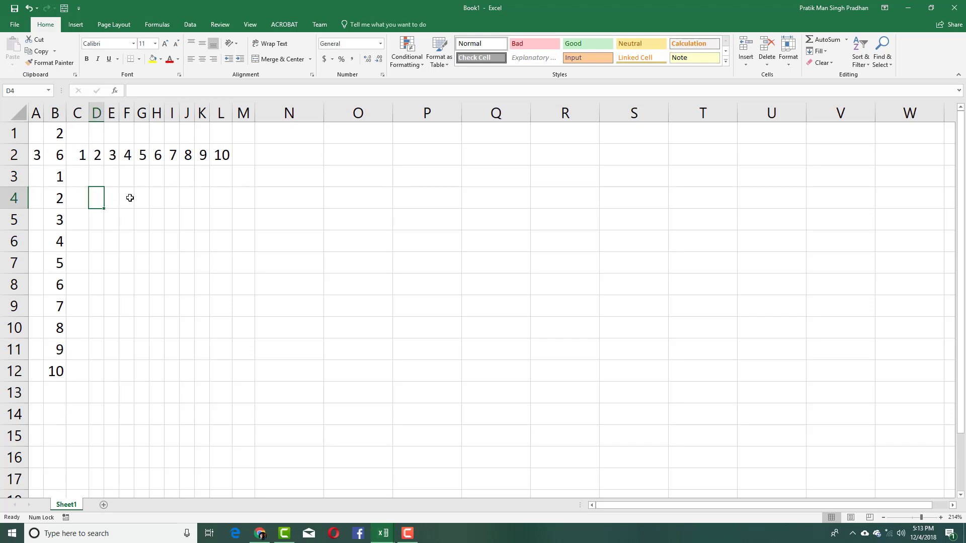
# Step: Select the table range B2:L12, correcting an initial wrong selection
pyautogui.moveTo(248, 370); pyautogui.dragTo(86, 168)
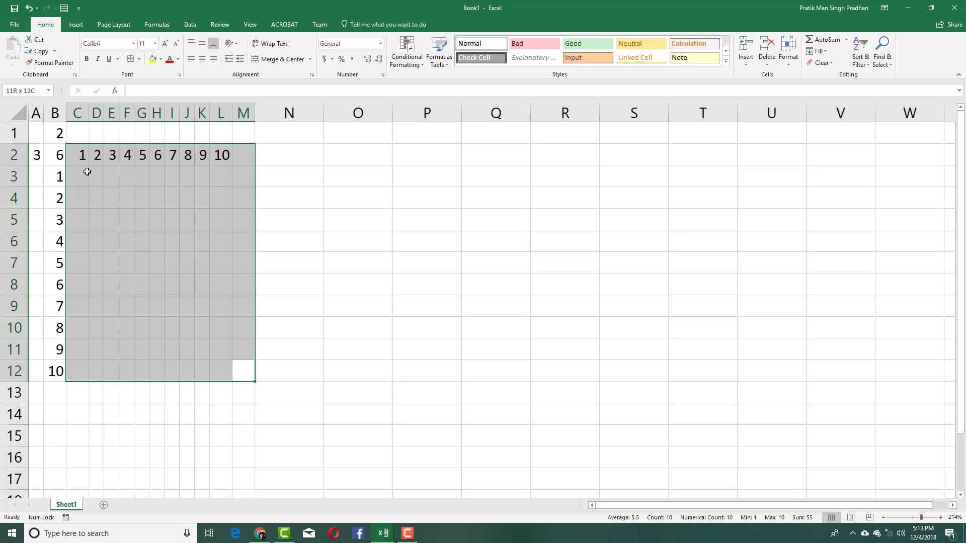
pyautogui.click(271, 352)
pyautogui.moveTo(222, 370); pyautogui.dragTo(58, 154)
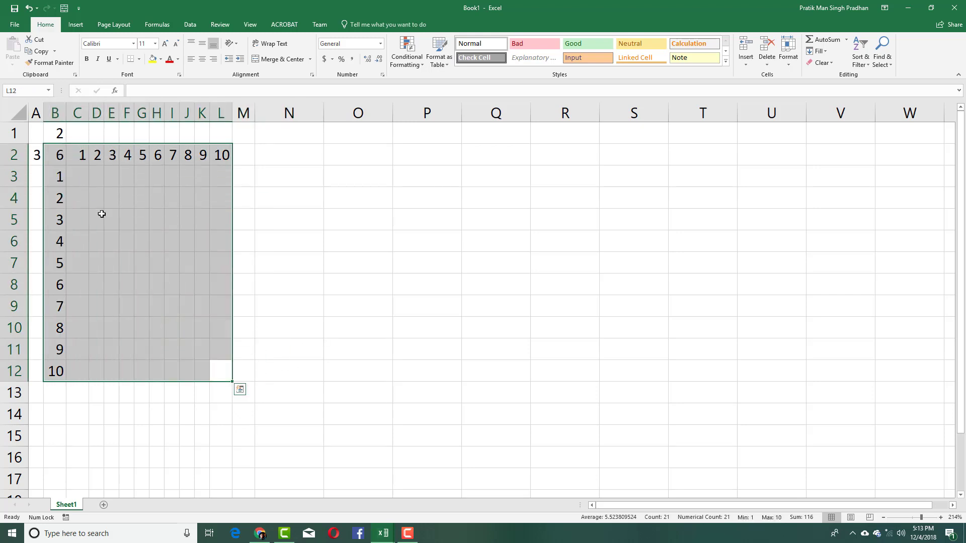
# Step: Open the Data Table dialog from Data > What-If Analysis for the selected B2:L12 range
pyautogui.click(190, 25)
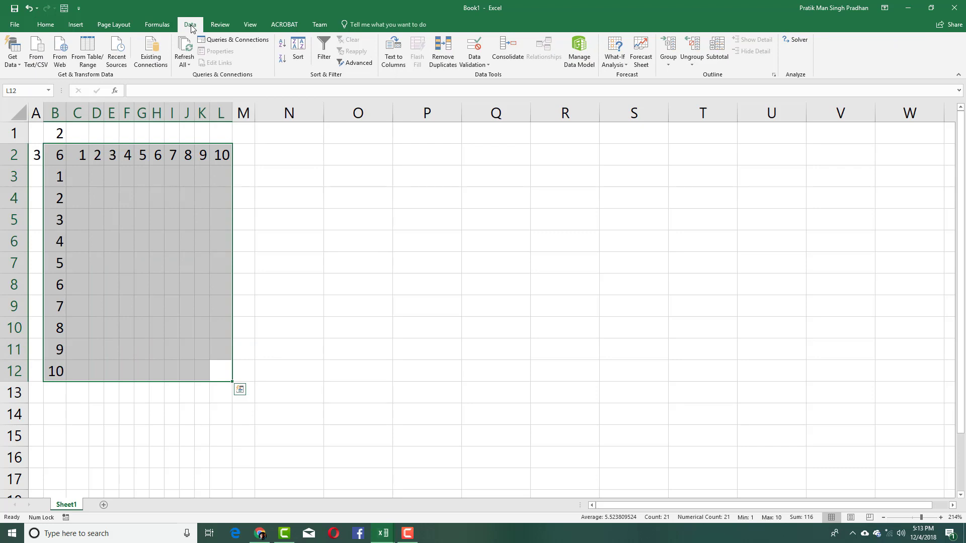
pyautogui.click(620, 68)
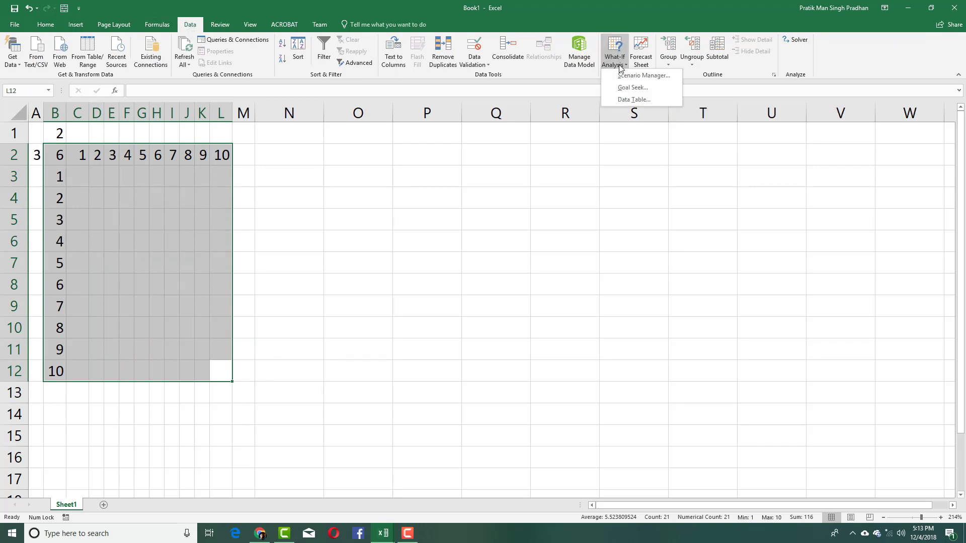
pyautogui.click(653, 99)
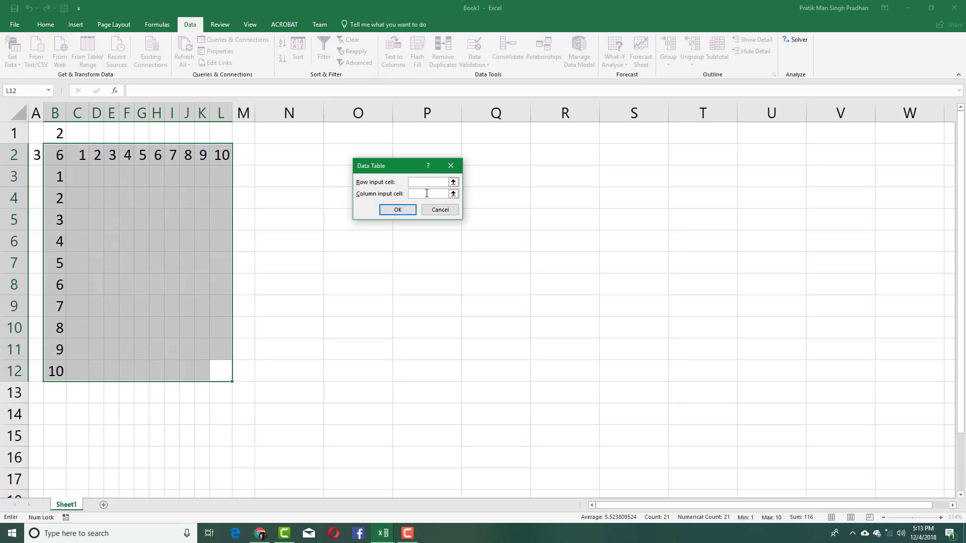
# Step: Create the data table with row input cell A2 and column input cell B1
pyautogui.click(453, 183)
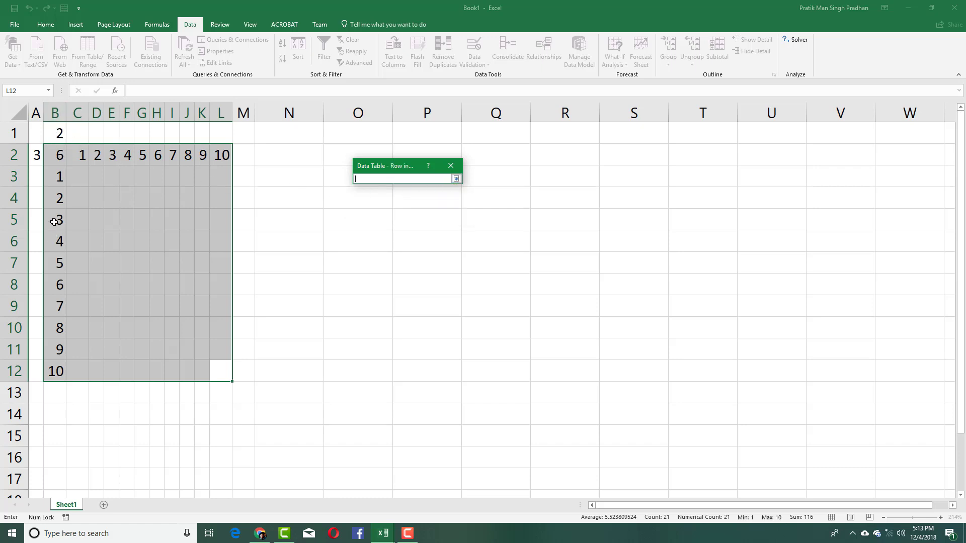
pyautogui.click(37, 156)
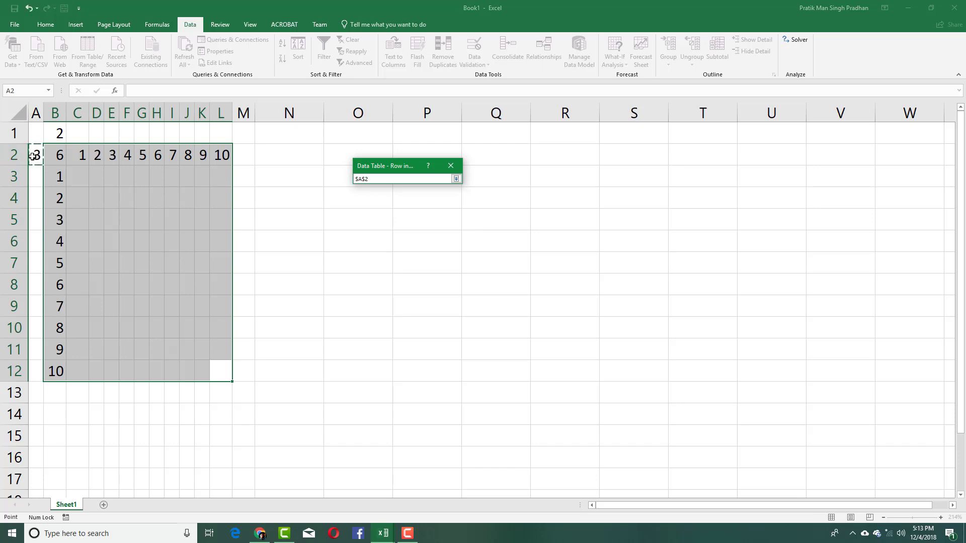
pyautogui.press('Return')
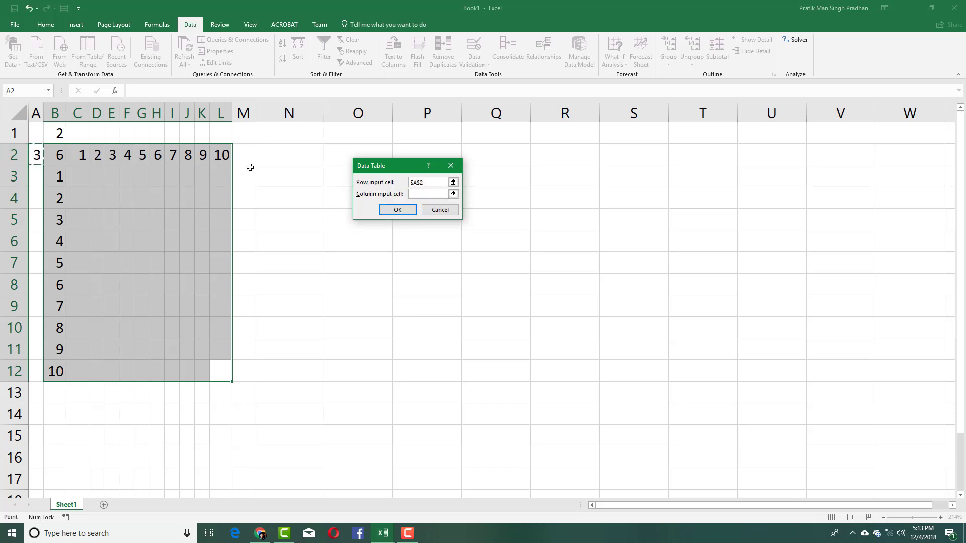
pyautogui.click(453, 194)
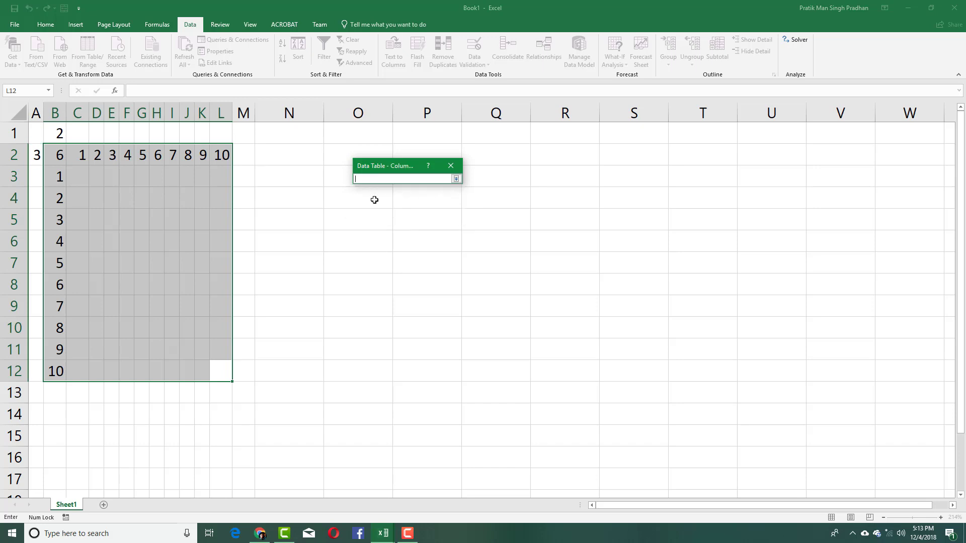
pyautogui.click(55, 133)
pyautogui.press('Return')
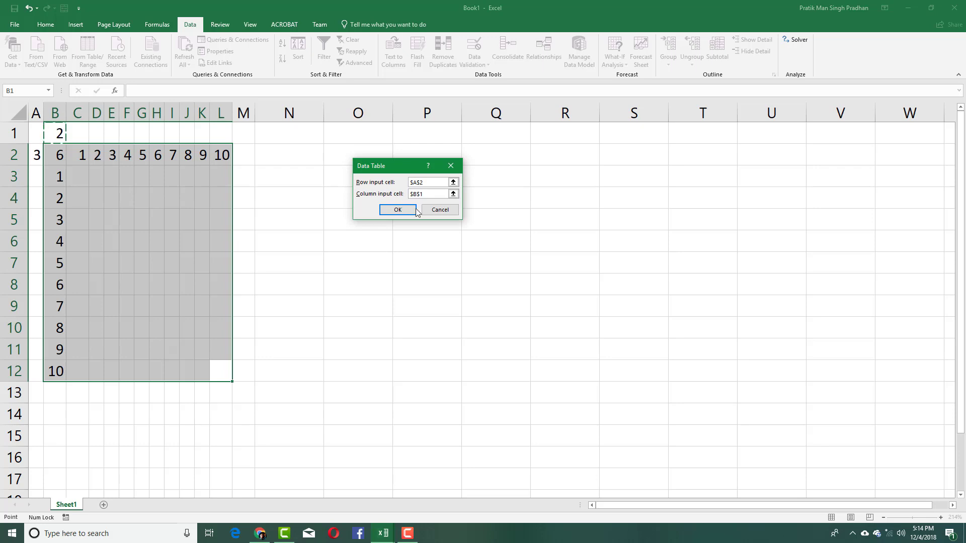
pyautogui.doubleClick(426, 182)
pyautogui.click(412, 210)
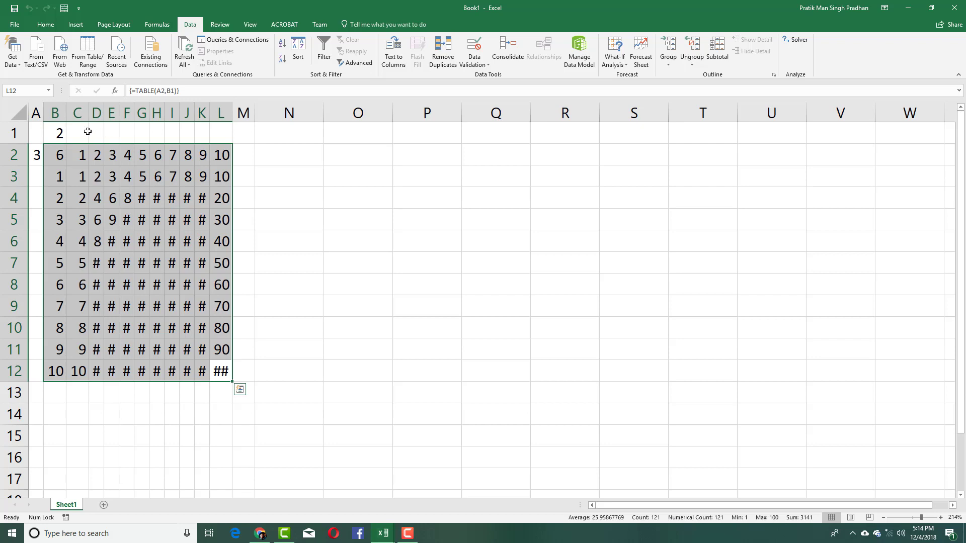
pyautogui.click(60, 135)
pyautogui.click(52, 156)
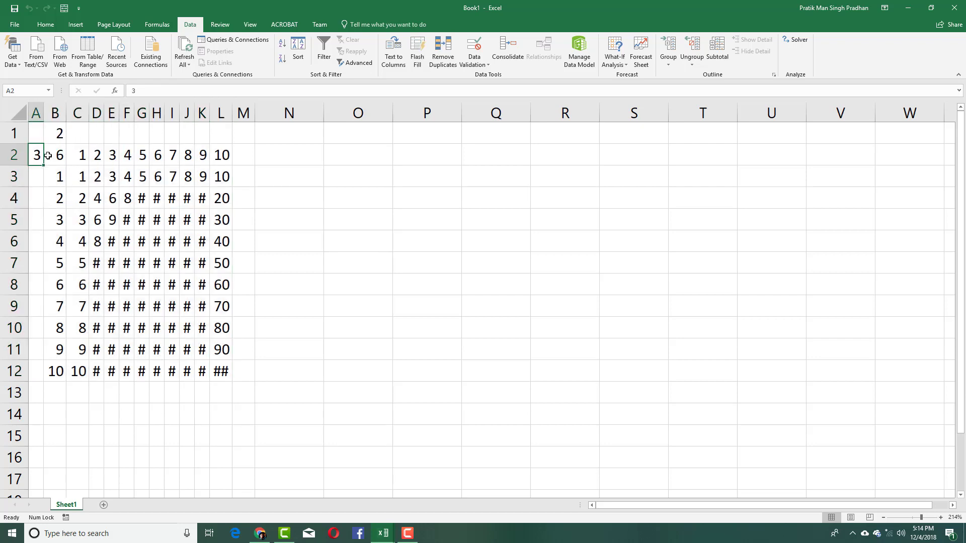
pyautogui.click(40, 154)
pyautogui.click(221, 371)
pyautogui.moveTo(214, 352); pyautogui.dragTo(55, 134)
pyautogui.click(19, 113)
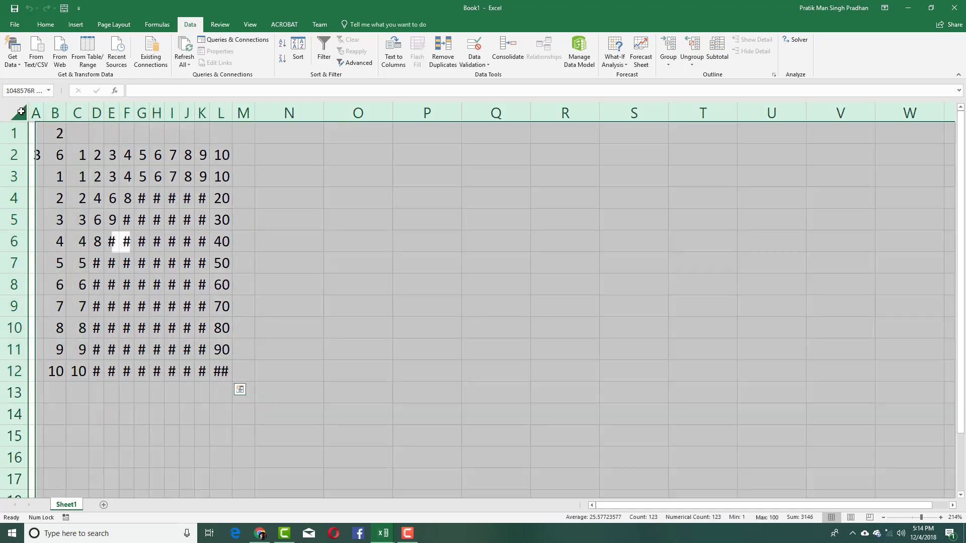
pyautogui.doubleClick(66, 115)
pyautogui.click(261, 217)
pyautogui.click(389, 281)
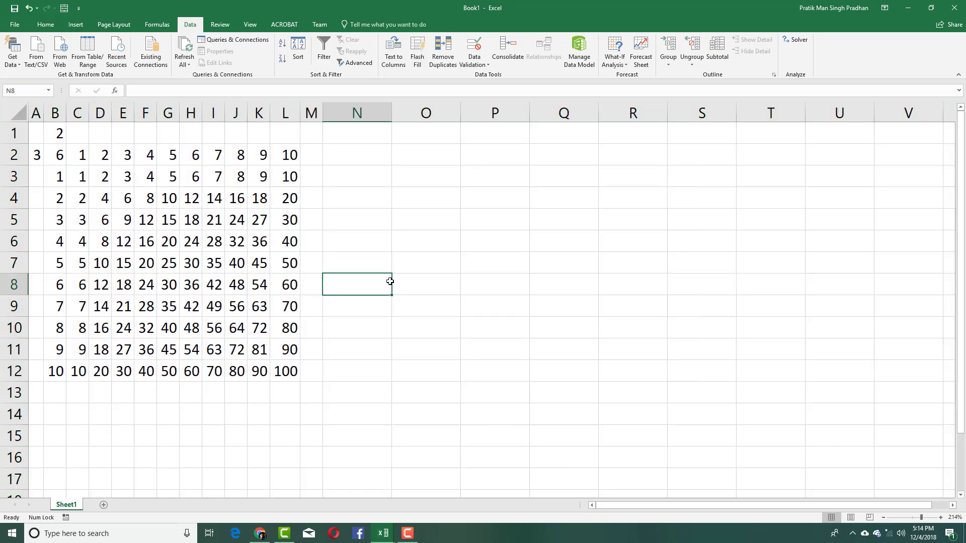
pyautogui.click(81, 155)
pyautogui.click(58, 176)
pyautogui.click(79, 176)
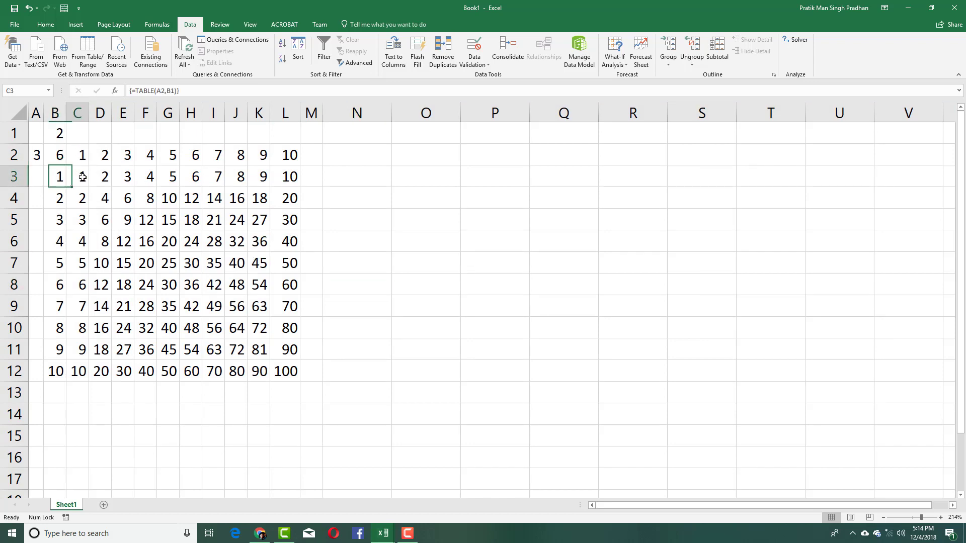
pyautogui.click(79, 159)
pyautogui.click(63, 247)
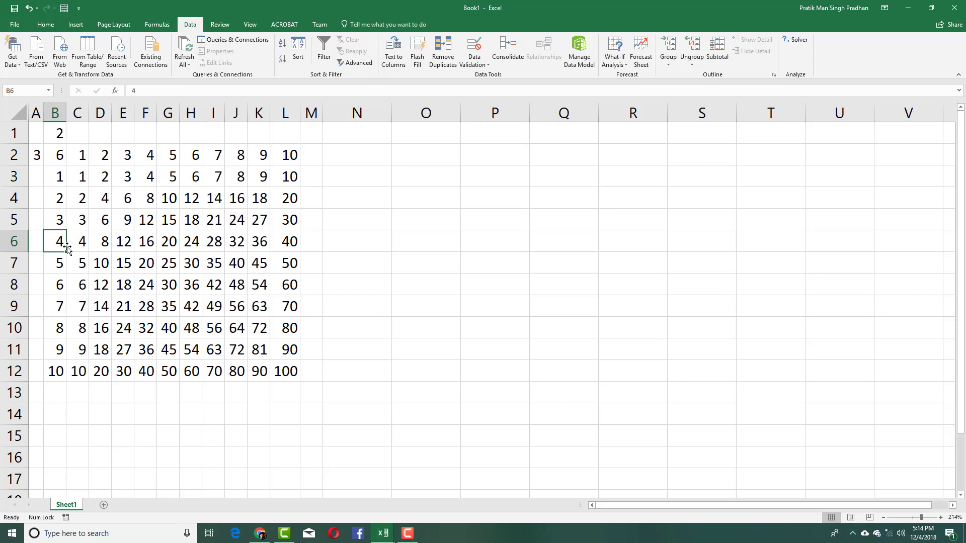
pyautogui.click(79, 244)
pyautogui.click(194, 157)
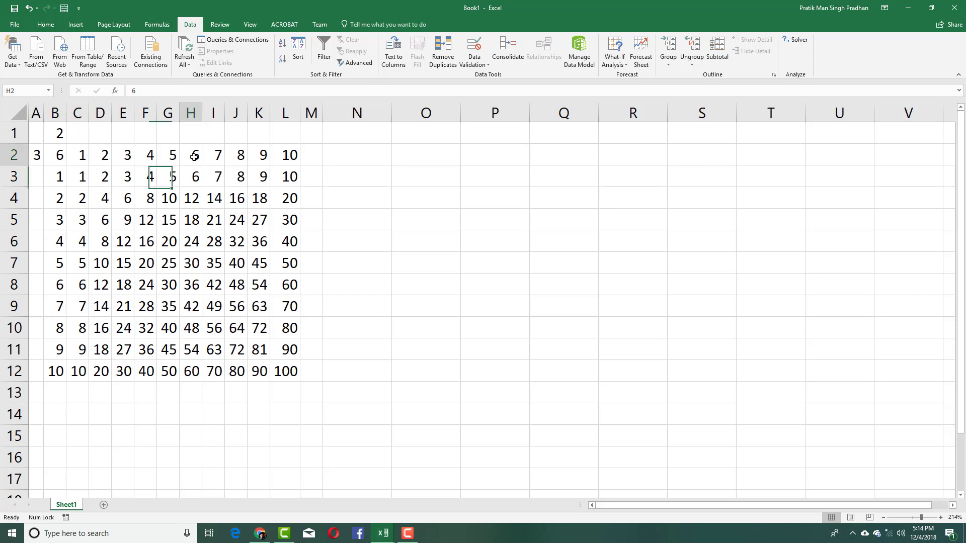
pyautogui.click(61, 305)
pyautogui.click(189, 309)
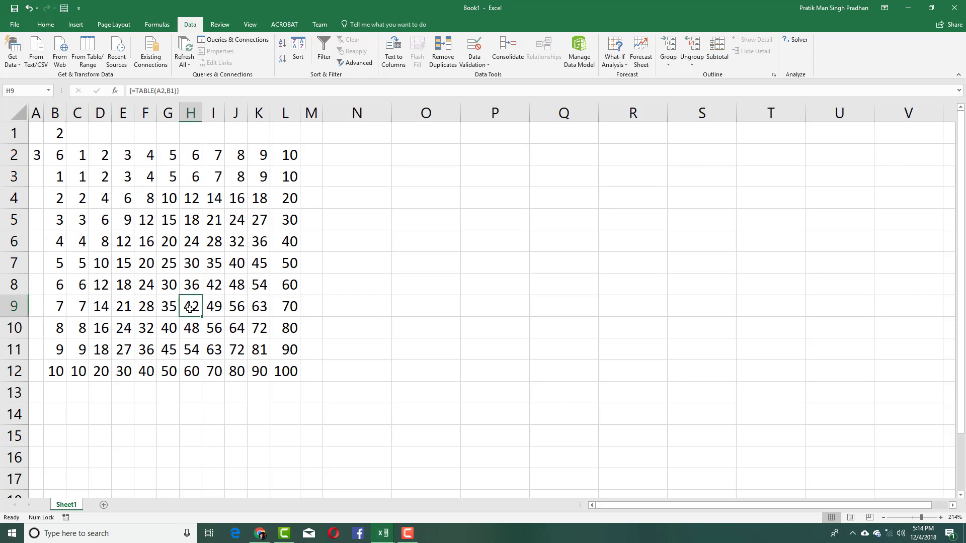
# Step: Select the grid B2:L12 and browse the ribbon tabs for the formatting feature
pyautogui.moveTo(285, 371); pyautogui.dragTo(62, 155)
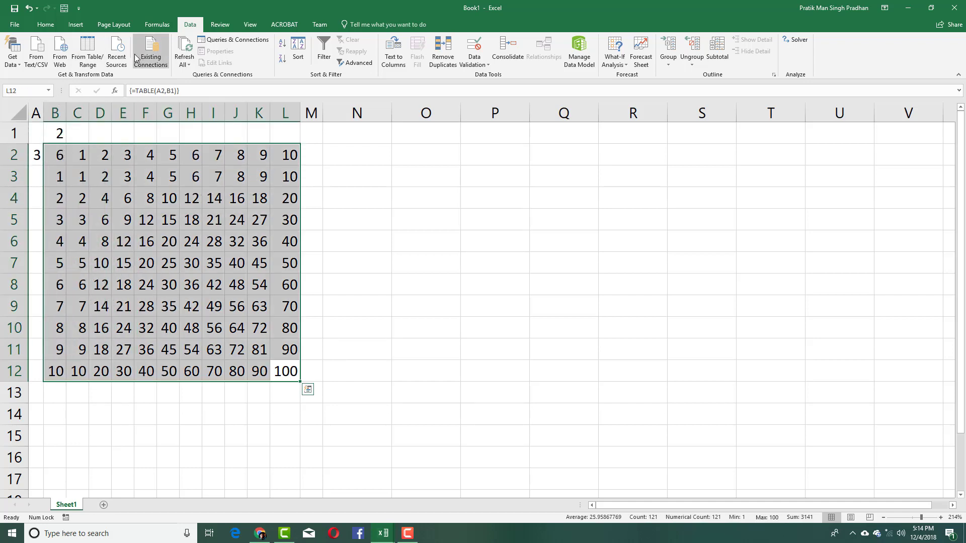
pyautogui.click(101, 25)
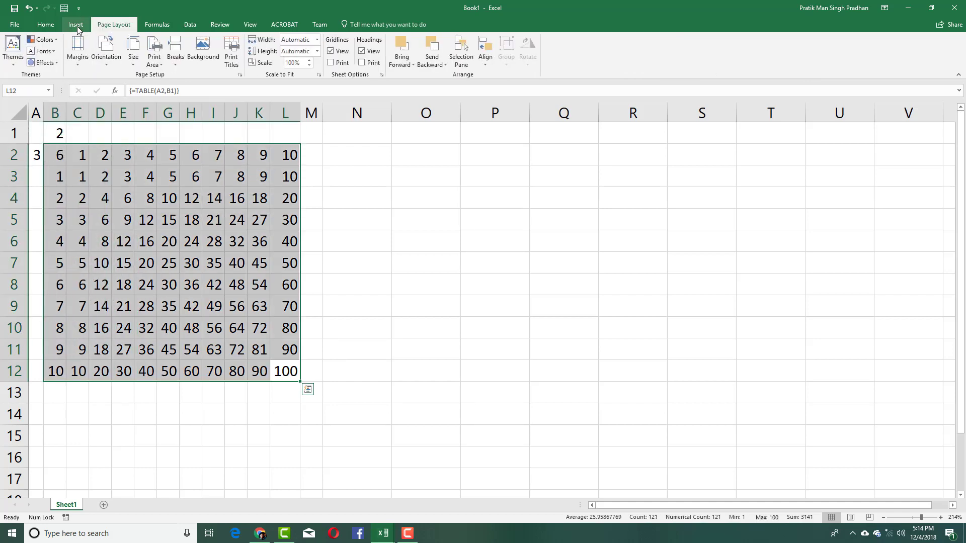
pyautogui.click(45, 25)
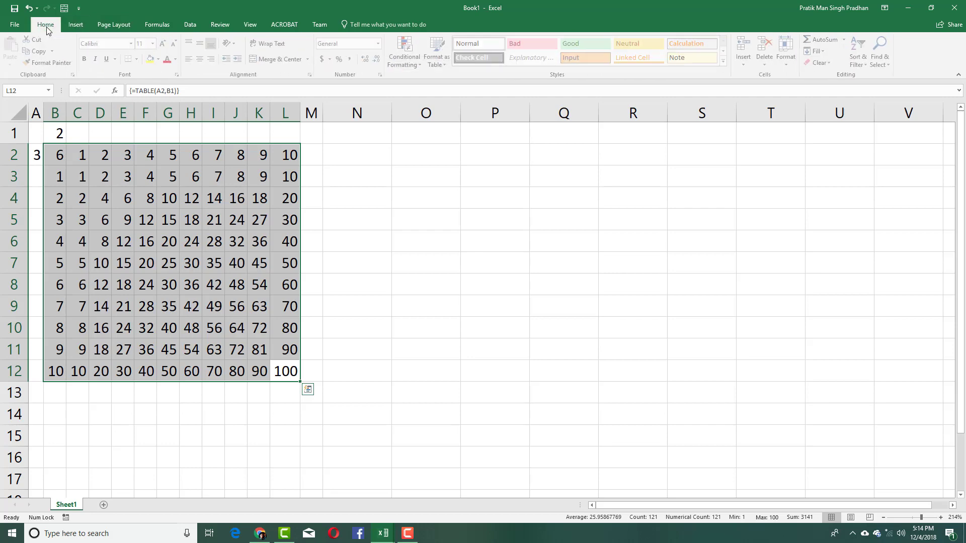
pyautogui.click(73, 26)
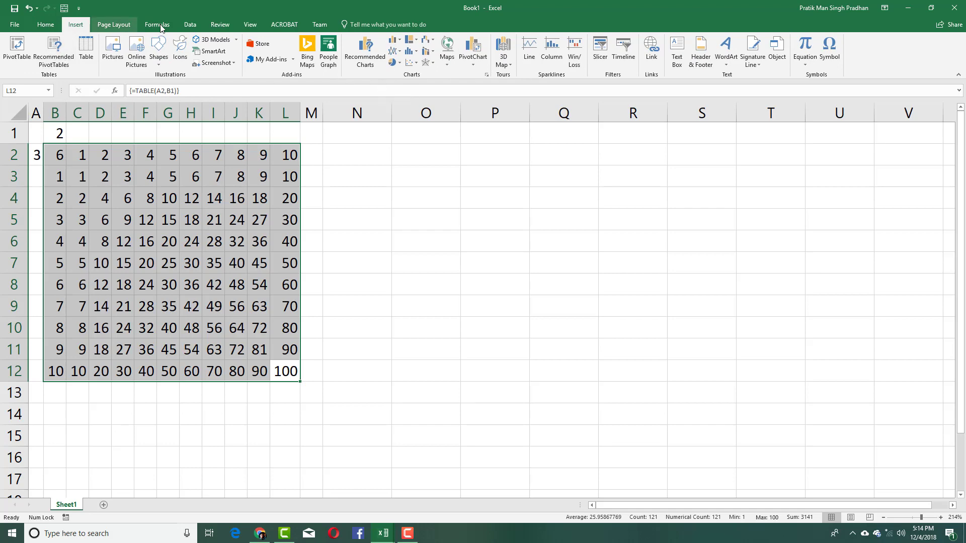
pyautogui.click(189, 26)
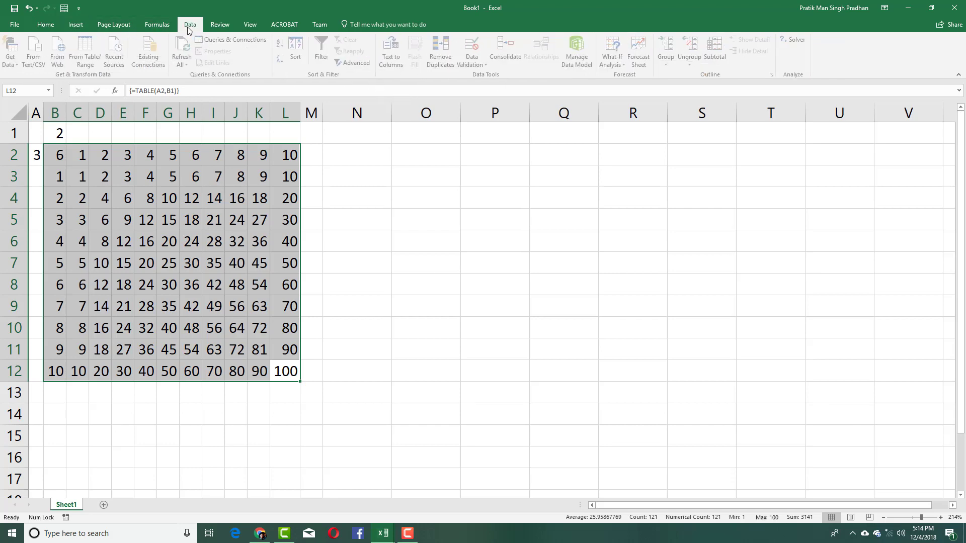
pyautogui.click(157, 26)
pyautogui.click(83, 28)
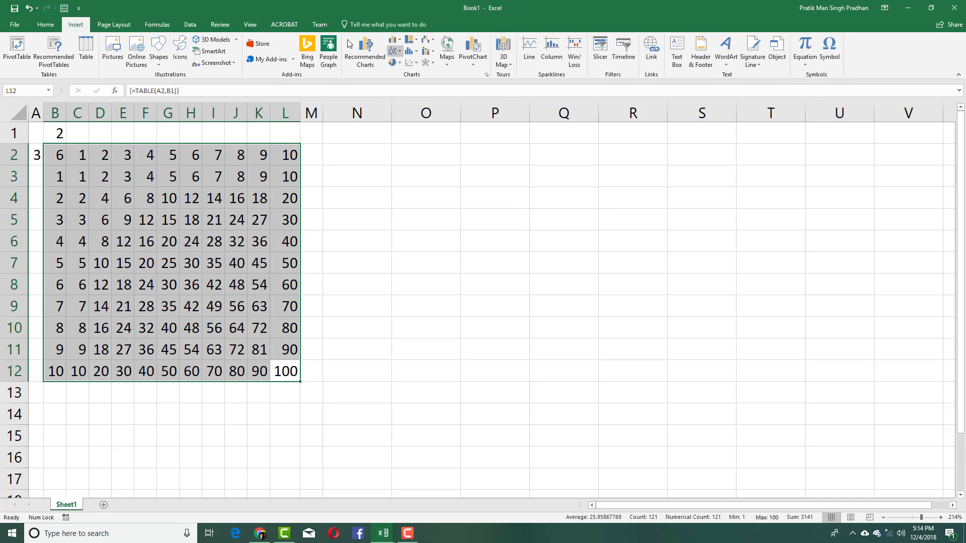
# Step: Apply the Green-Yellow-Red colour scale to the grid using a Tell me search for 'condit'
pyautogui.click(385, 22)
pyautogui.write('condit')
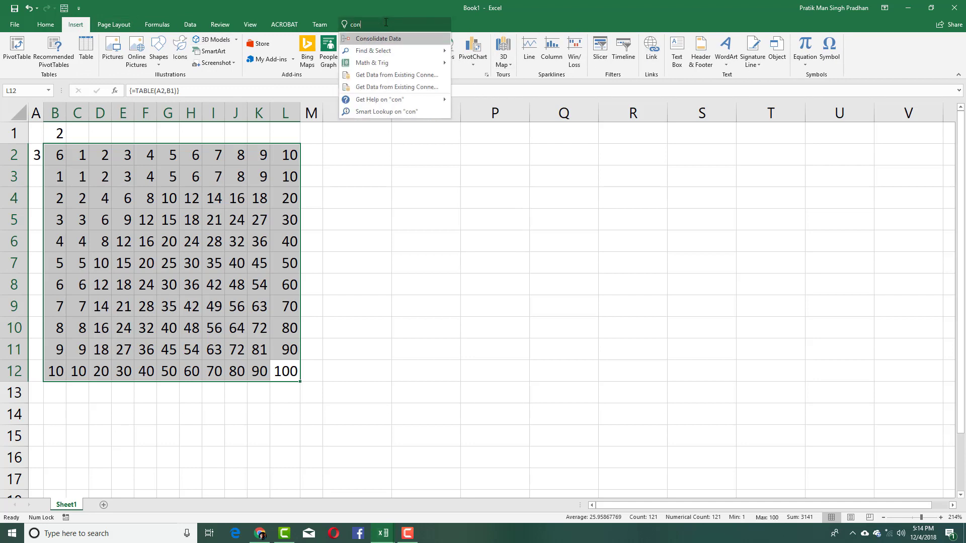
pyautogui.moveTo(403, 52)
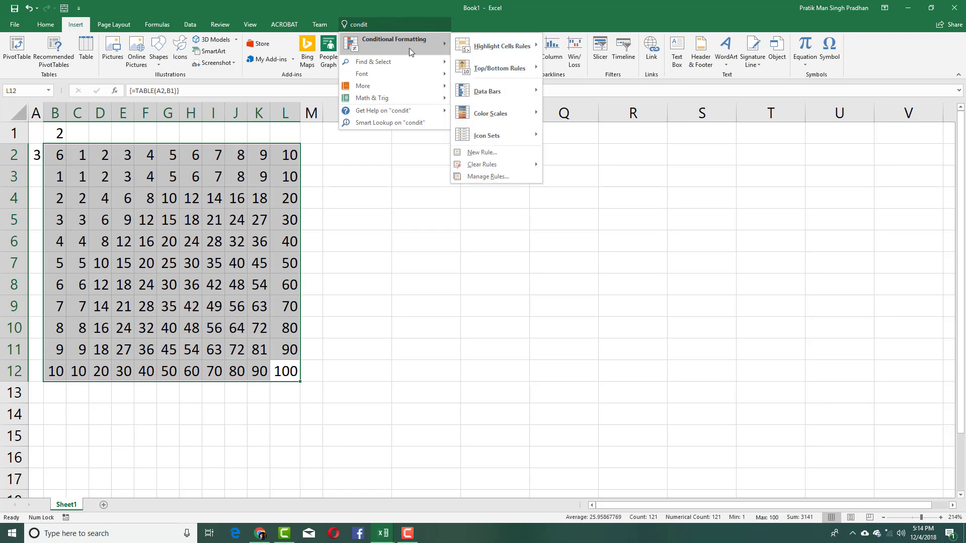
pyautogui.moveTo(517, 108)
pyautogui.click(580, 115)
pyautogui.click(394, 178)
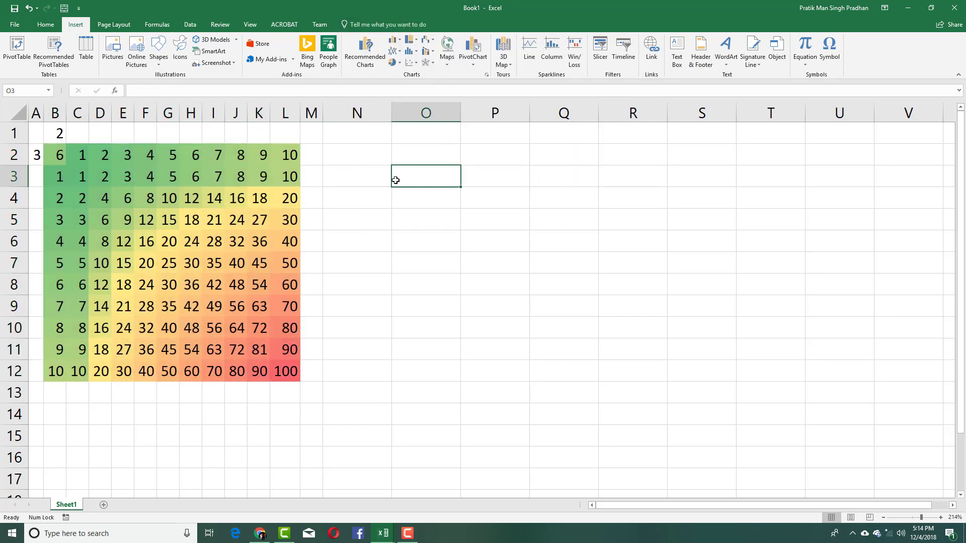
pyautogui.click(99, 178)
pyautogui.click(74, 183)
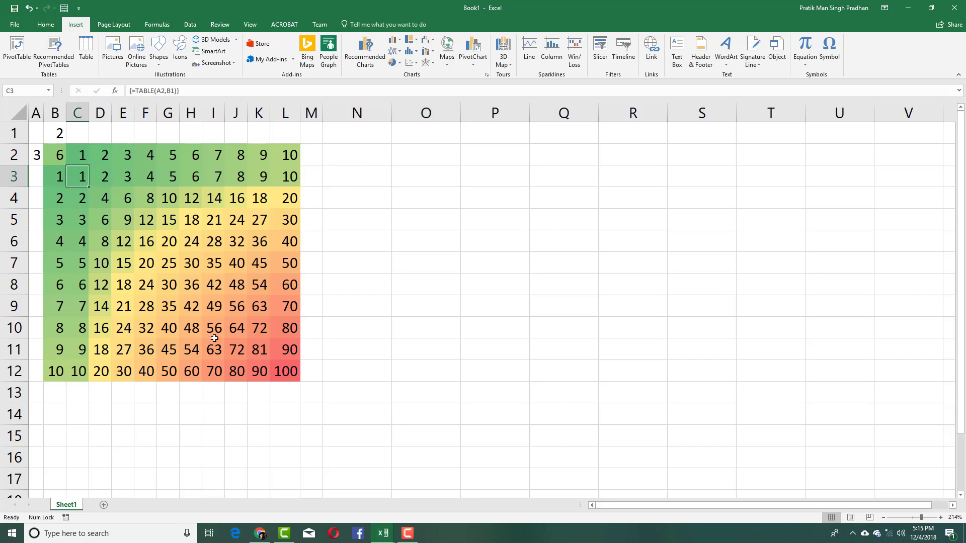
pyautogui.click(278, 378)
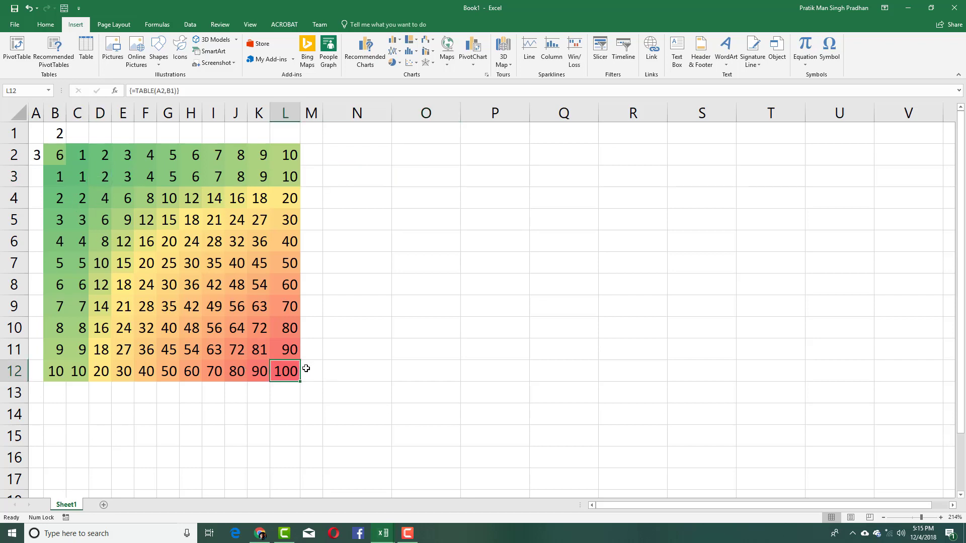
pyautogui.click(361, 336)
pyautogui.click(52, 154)
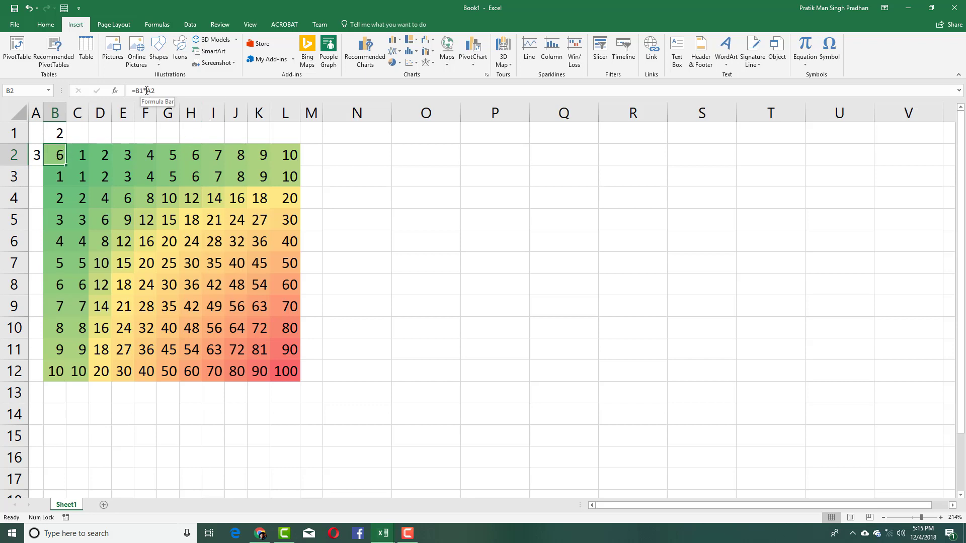
pyautogui.click(57, 132)
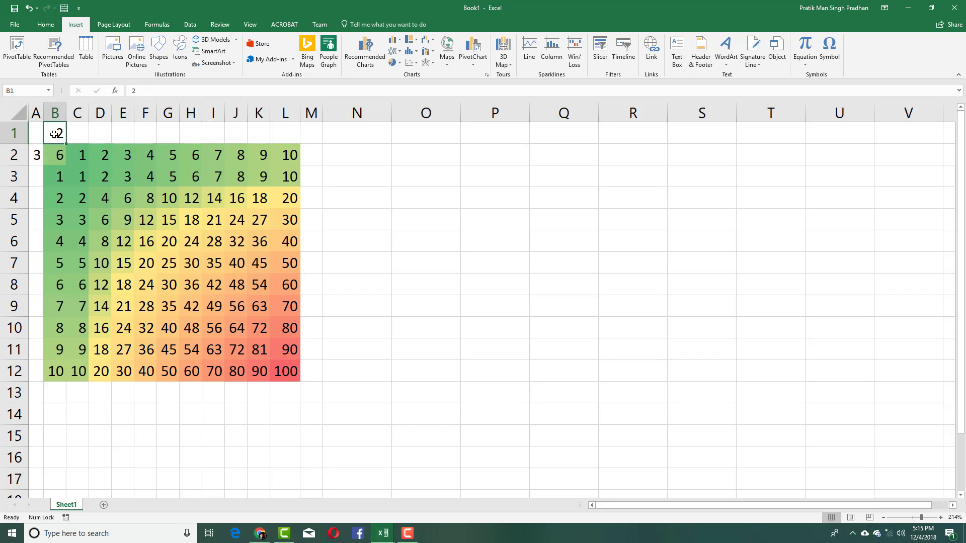
pyautogui.click(50, 154)
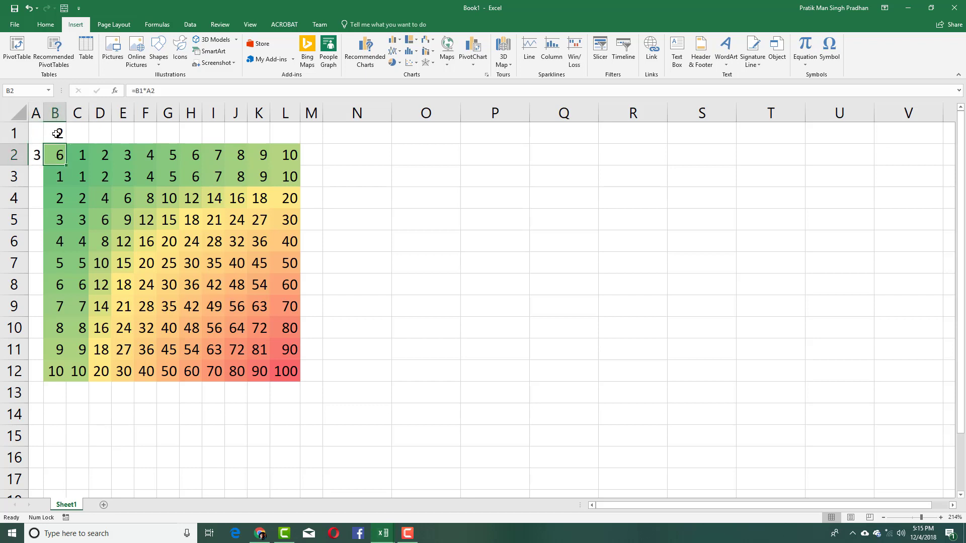
# Step: Change B2's formula from multiplication to =B1/A2
pyautogui.click(147, 92)
pyautogui.press('BackSpace')
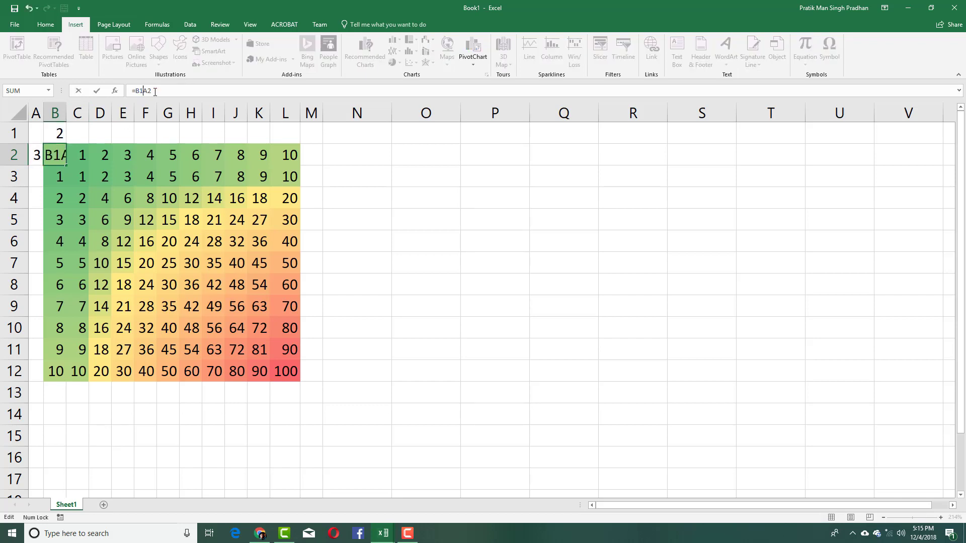
pyautogui.write('/')
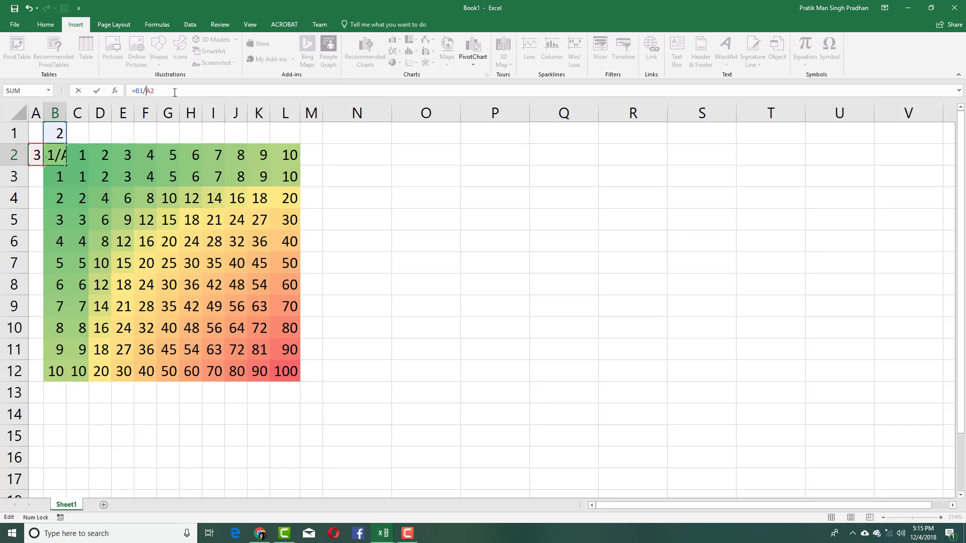
pyautogui.press('Return')
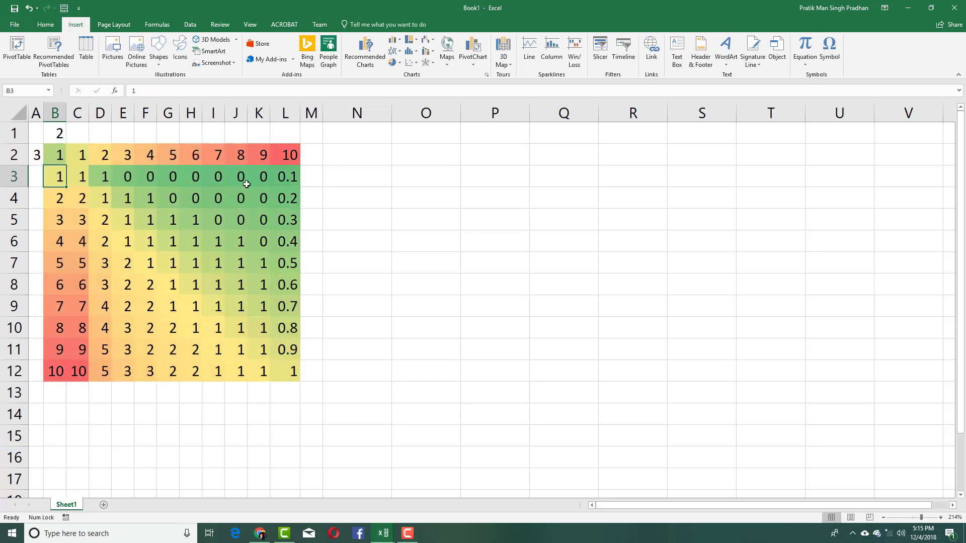
# Step: Check the resulting quotients in L2, the bottom row, columns B and L, and J5
pyautogui.click(290, 156)
pyautogui.click(60, 371)
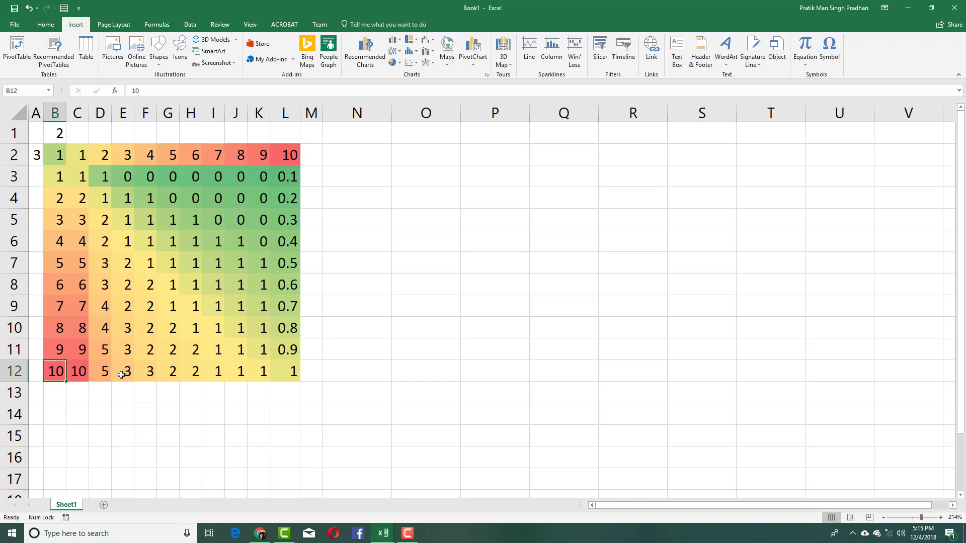
pyautogui.click(285, 368)
pyautogui.click(276, 161)
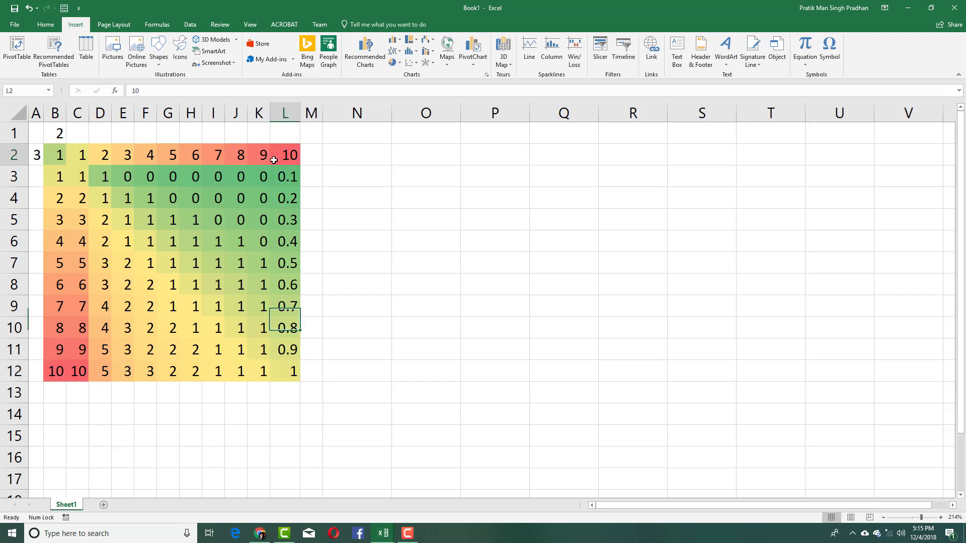
pyautogui.click(53, 292)
pyautogui.click(287, 285)
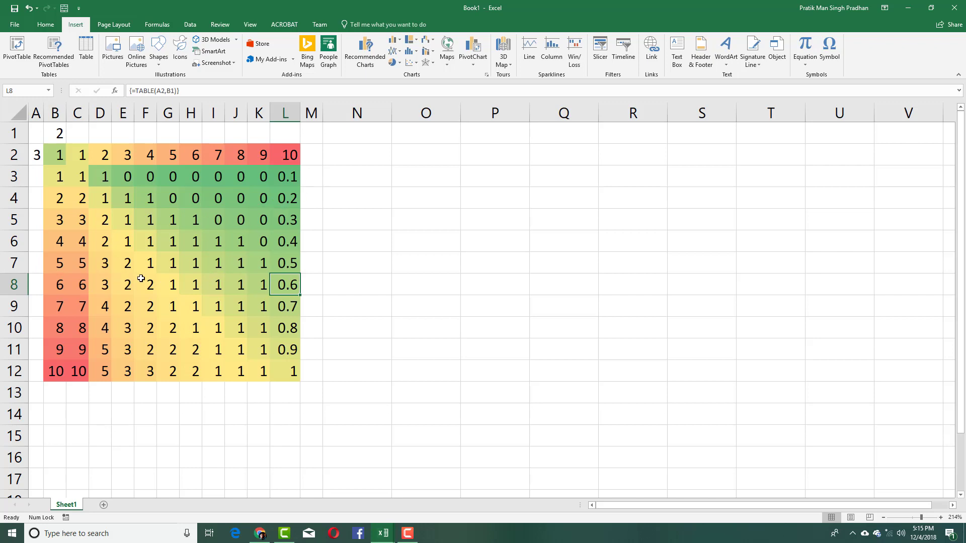
pyautogui.click(227, 211)
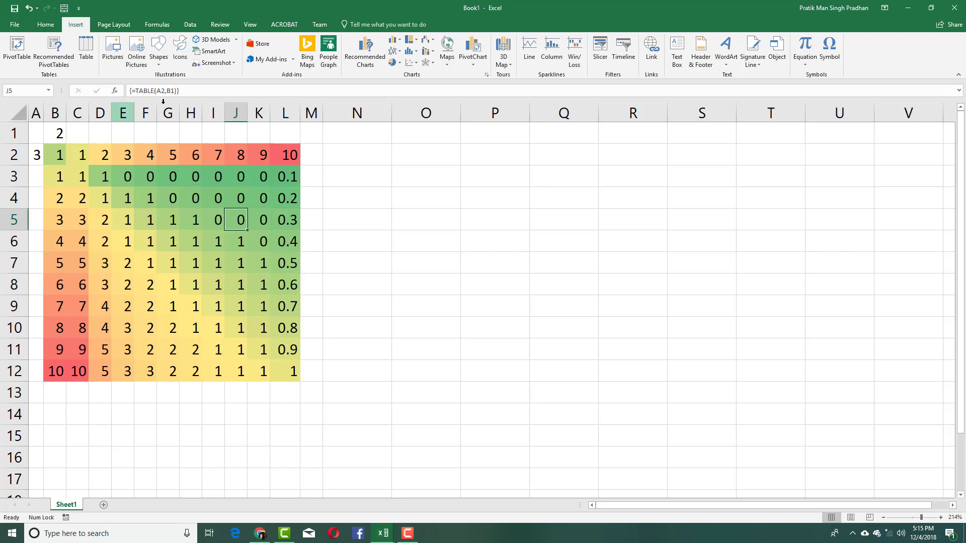
# Step: Change B2's formula from division to =B1+A2
pyautogui.click(51, 152)
pyautogui.click(147, 91)
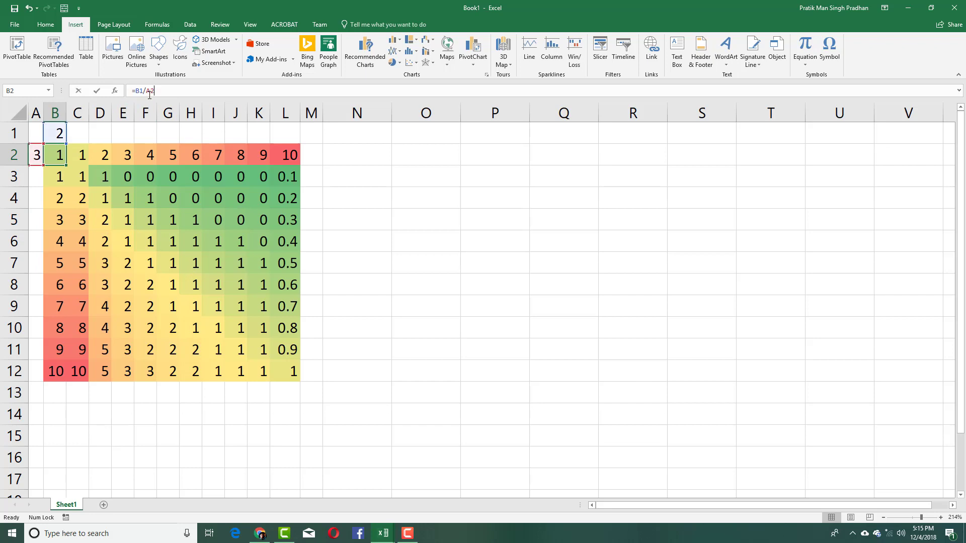
pyautogui.press('BackSpace')
pyautogui.write('+')
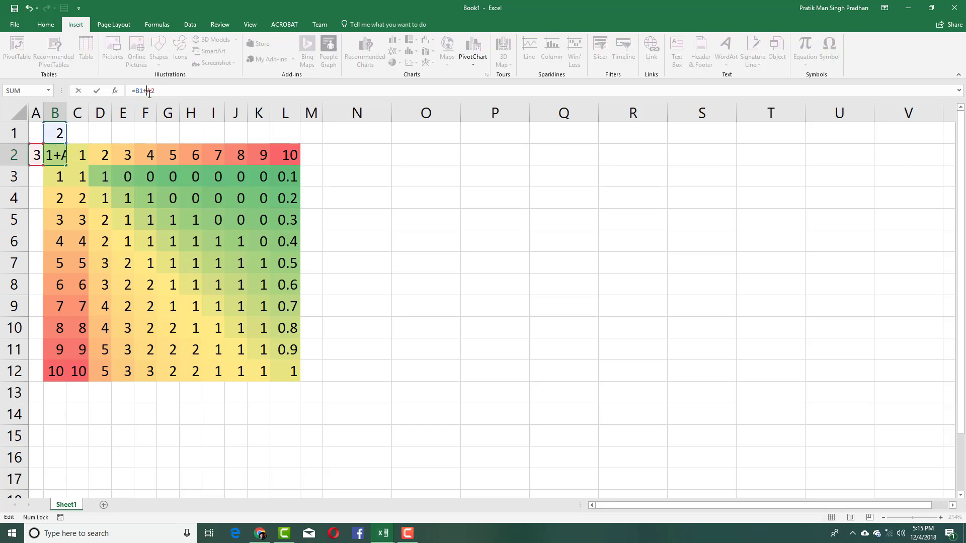
pyautogui.press('Return')
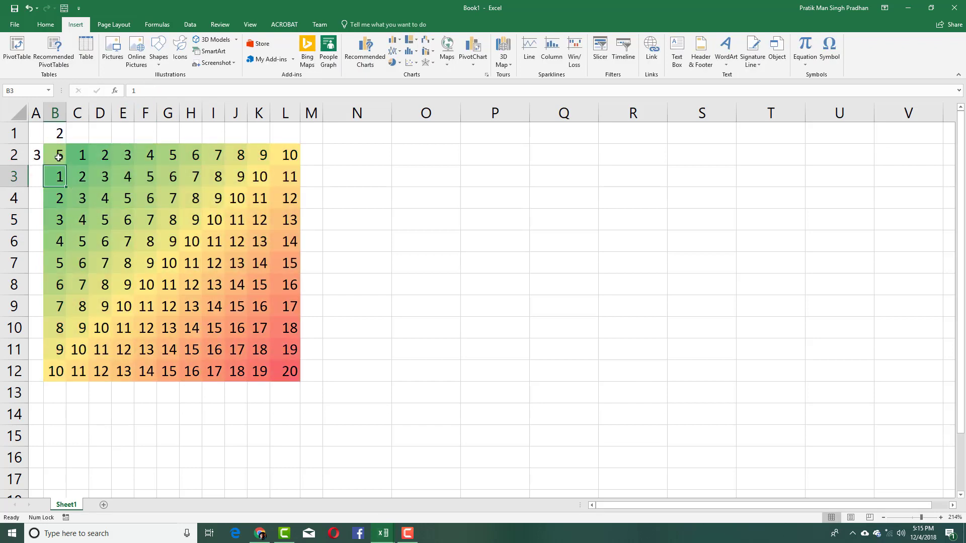
# Step: Check the resulting sums in the top and bottom rows of the grid
pyautogui.click(77, 153)
pyautogui.click(62, 376)
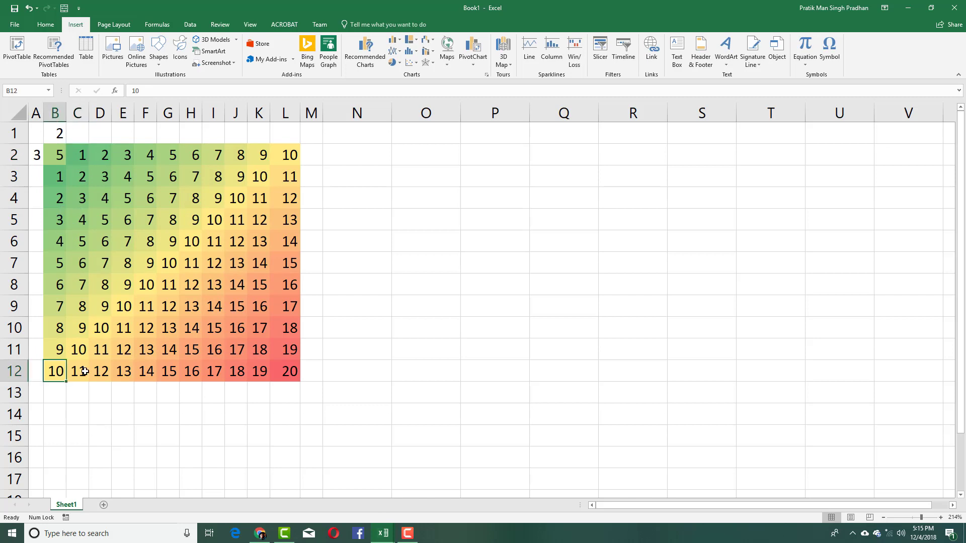
pyautogui.click(78, 373)
# Step: Change B2's formula back to =B1*A2, restoring products up to 100
pyautogui.click(50, 159)
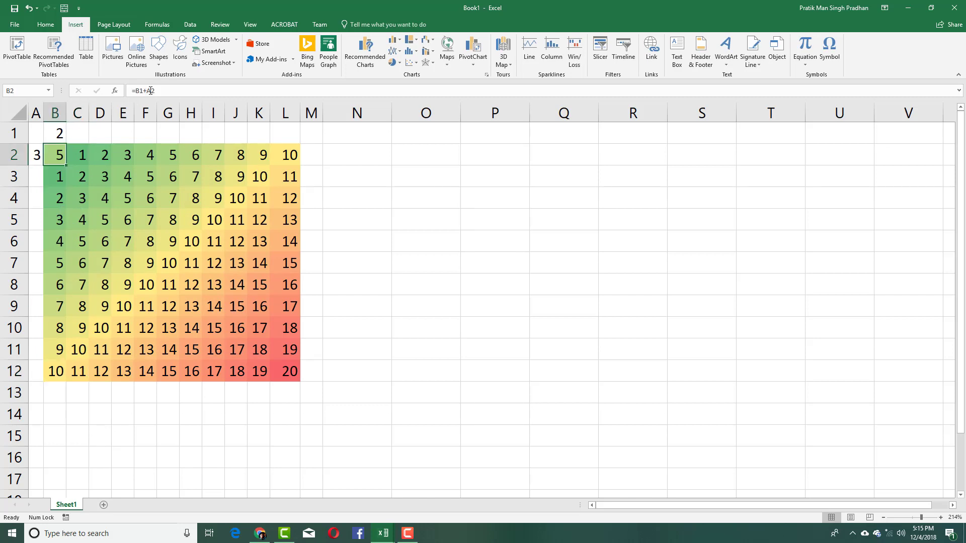
pyautogui.click(145, 90)
pyautogui.press('BackSpace')
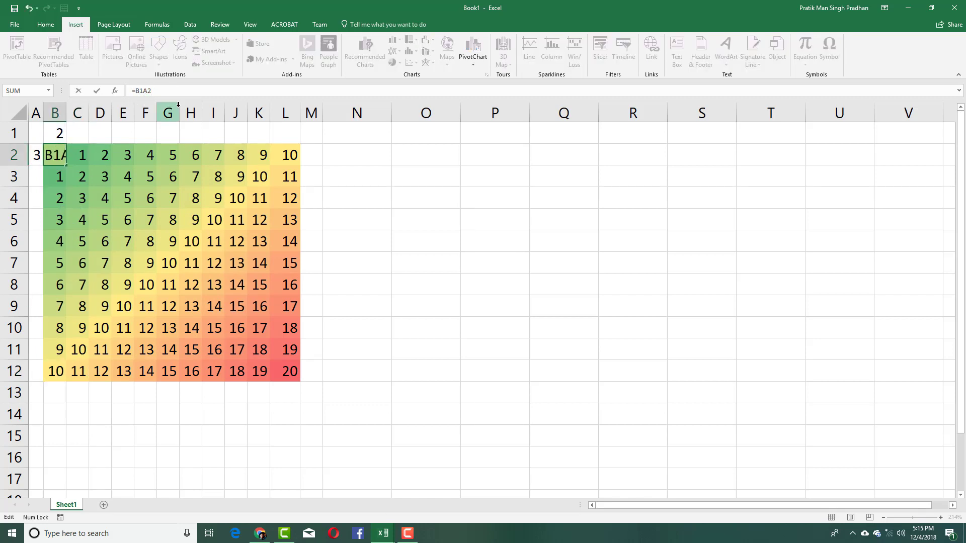
pyautogui.write('*')
pyautogui.press('Return')
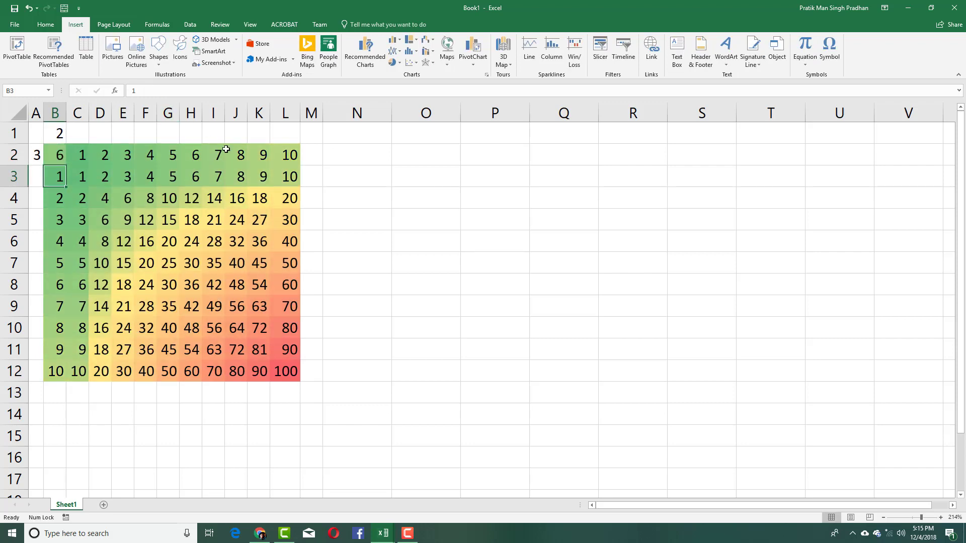